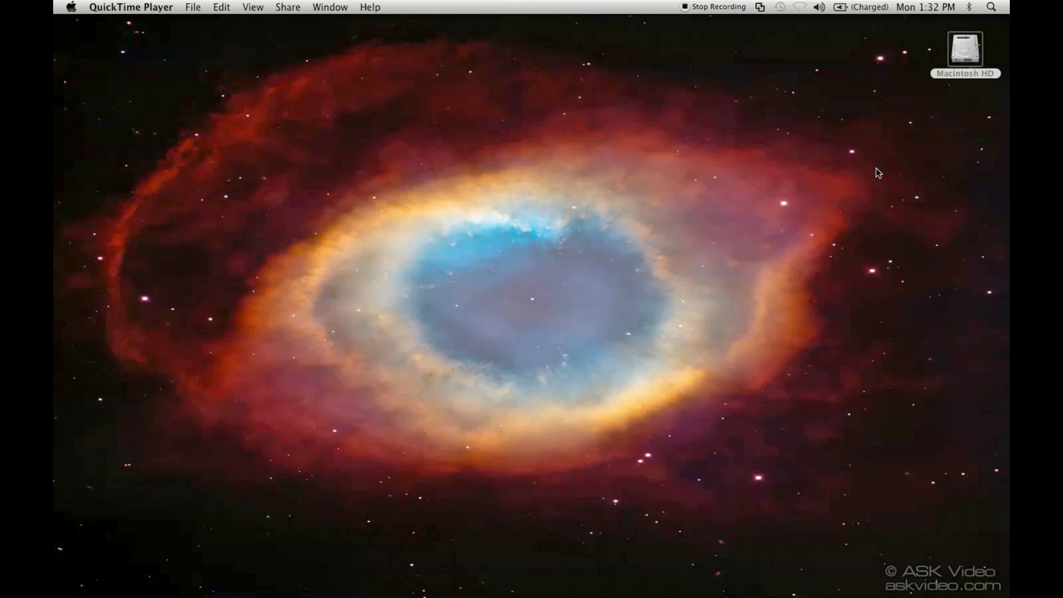
# - Launch Digital Performer 7.22 from the Macintosh HD Applications folder and close the Finder window
pyautogui.doubleClick(967, 55)
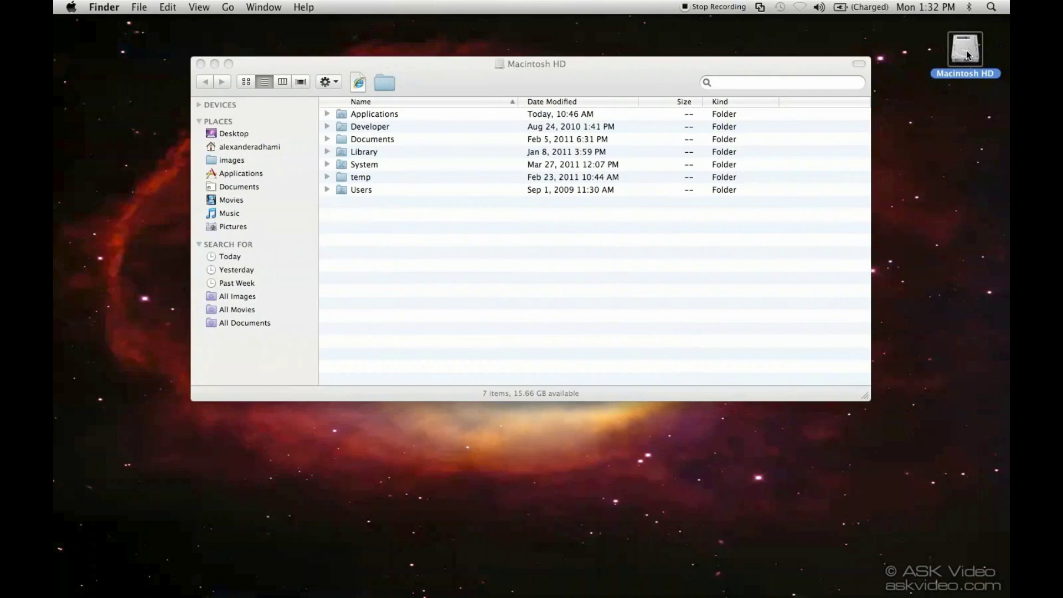
pyautogui.doubleClick(382, 114)
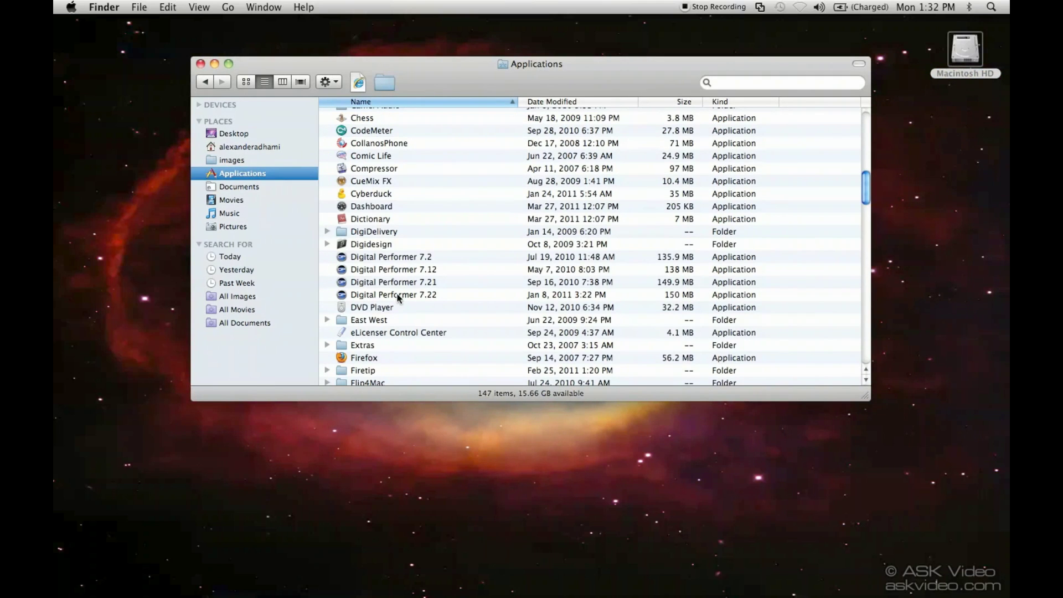
pyautogui.doubleClick(397, 295)
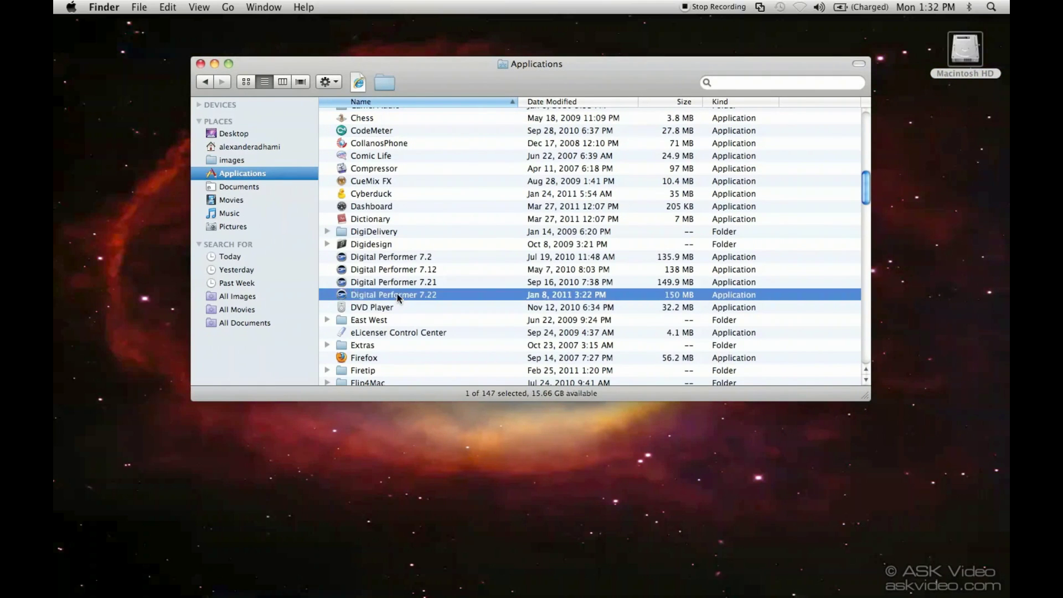
pyautogui.click(200, 63)
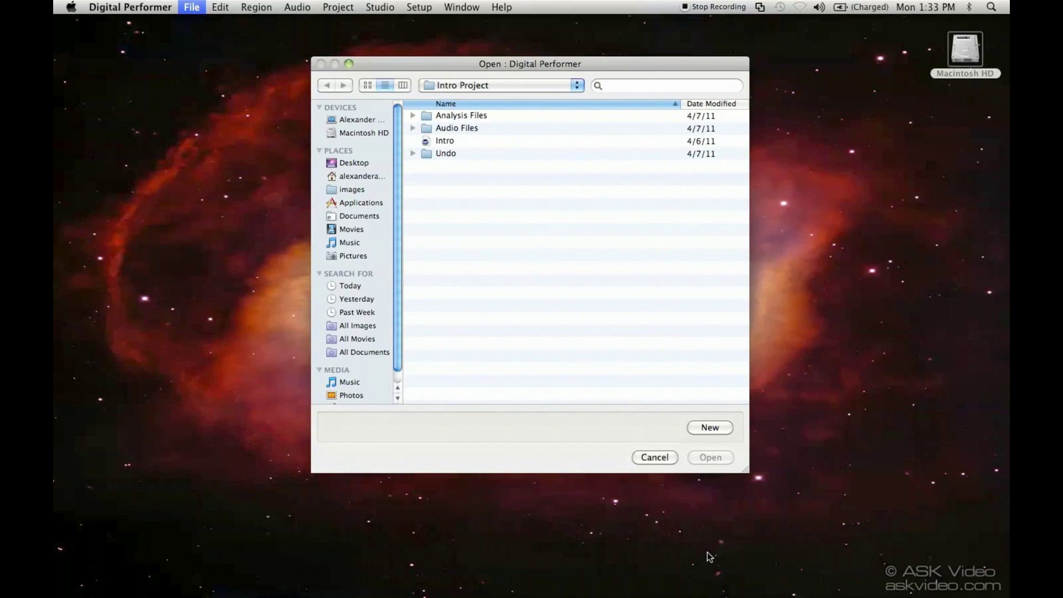
# - Dismiss the Open dialog and bring up Setup > Configure Audio System > Configure Hardware Driver
pyautogui.click(655, 457)
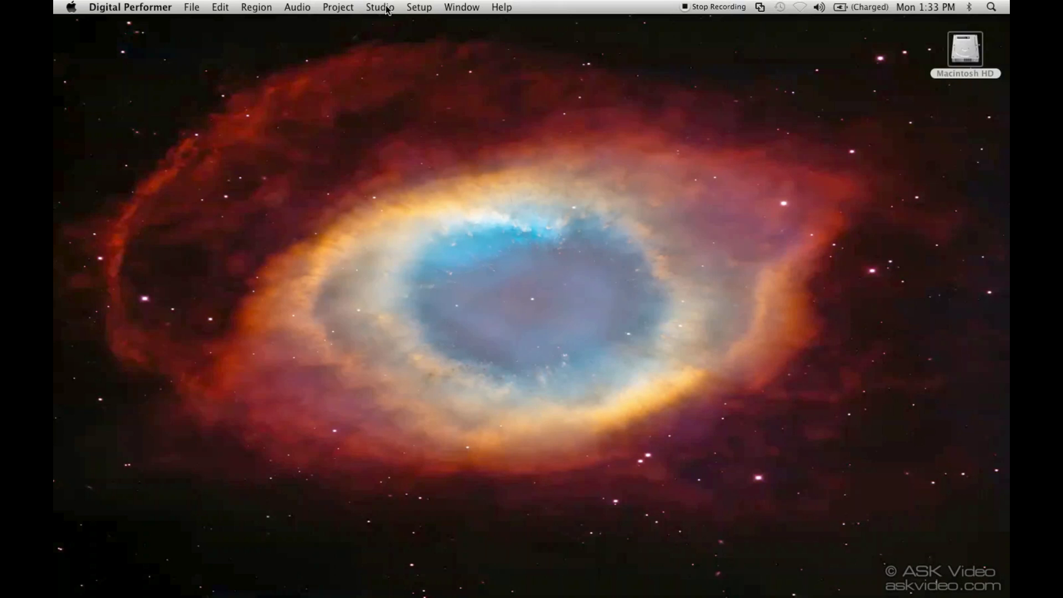
pyautogui.click(417, 7)
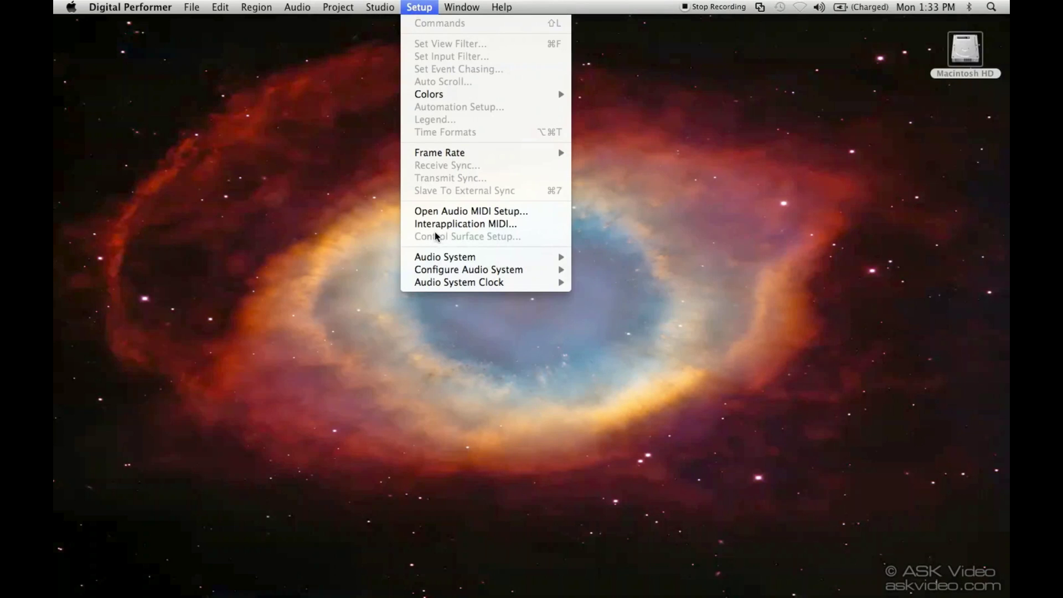
pyautogui.moveTo(454, 258)
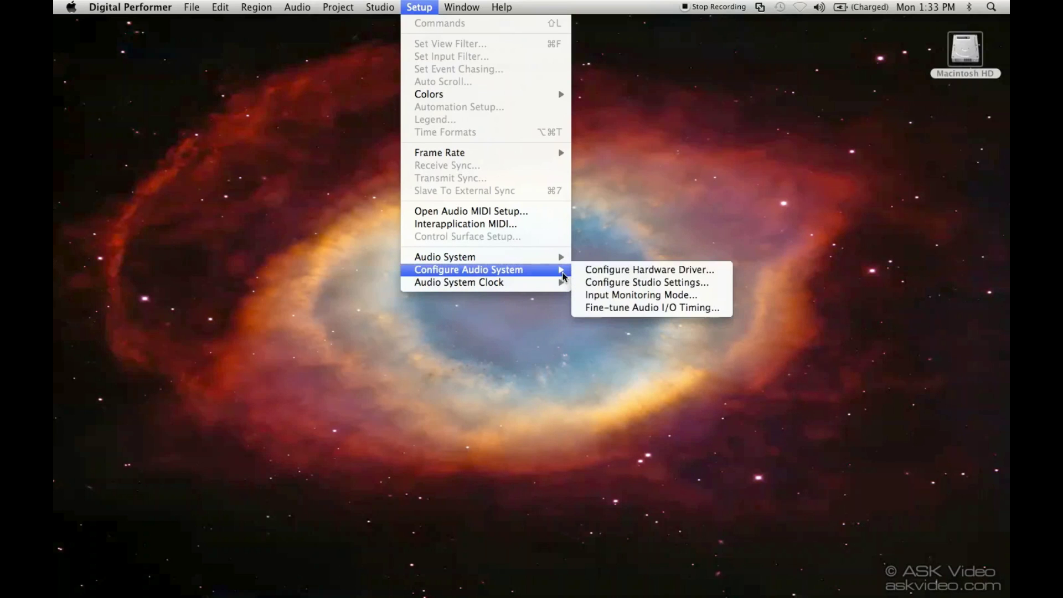
pyautogui.click(612, 272)
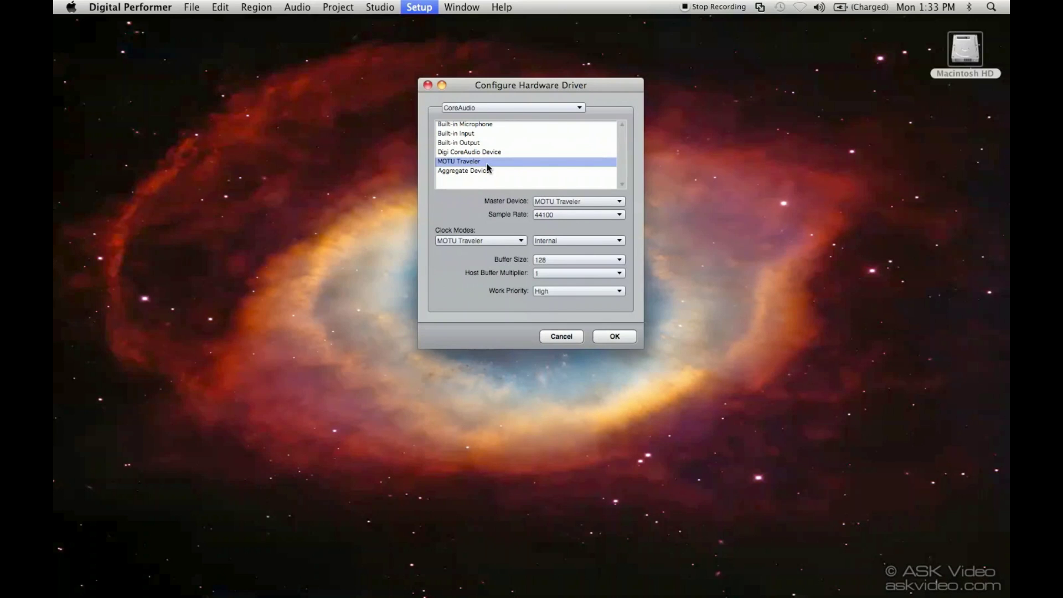
pyautogui.click(549, 201)
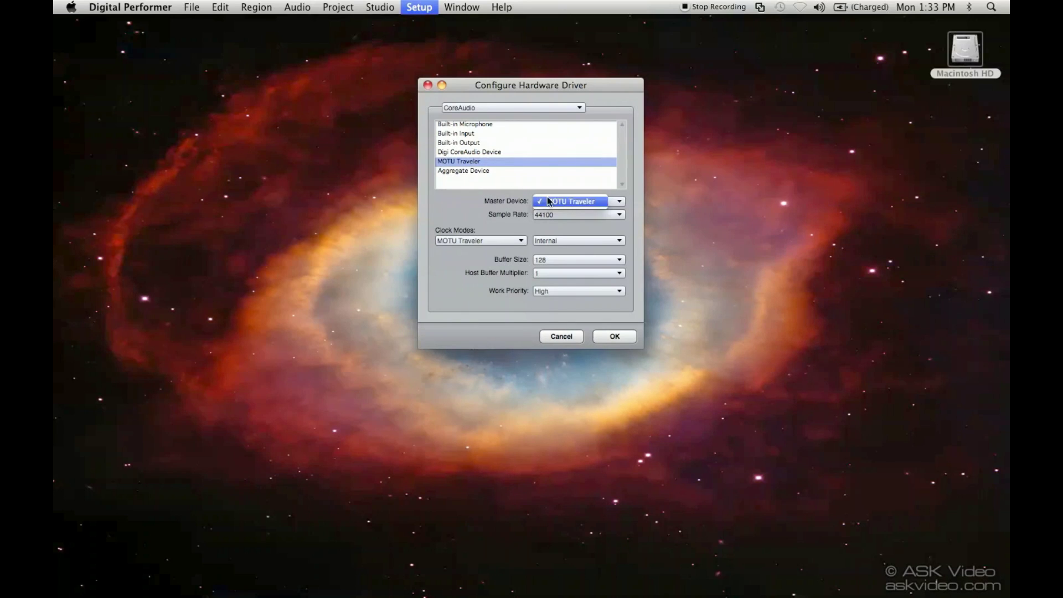
pyautogui.click(549, 201)
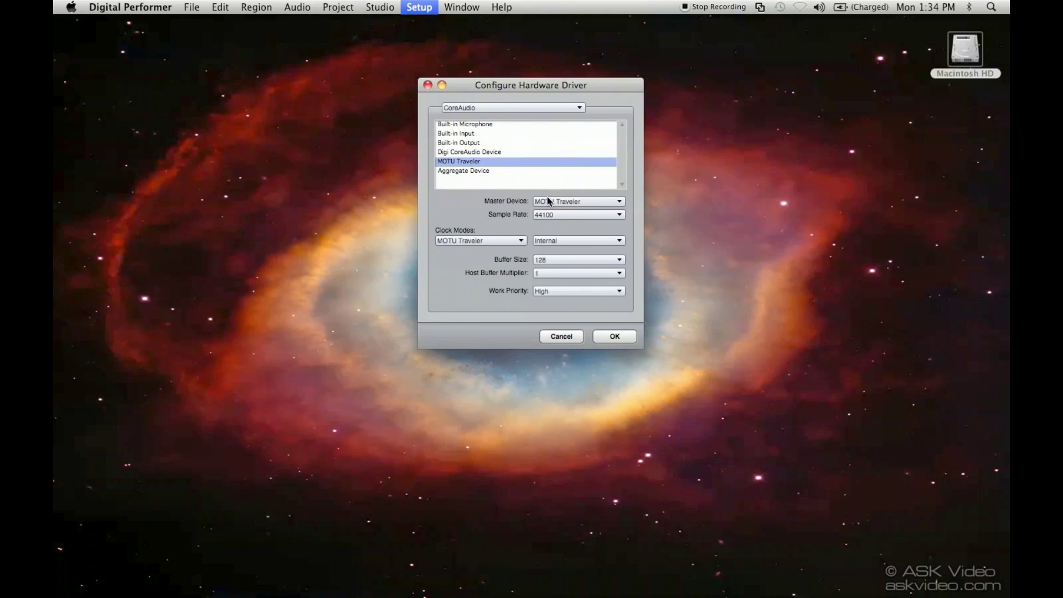
# - Show the MOTU Traveler's sample rate options, currently at 44100
pyautogui.click(556, 215)
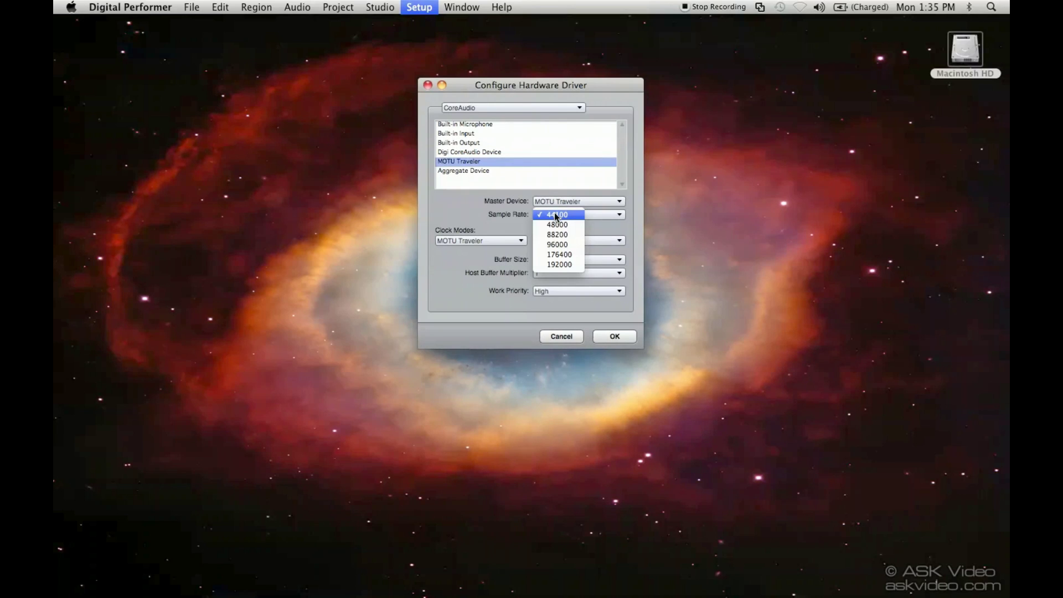
# - Keep 44100 and MOTU Traveler as the clock mode device, then list the clock sources
pyautogui.click(556, 217)
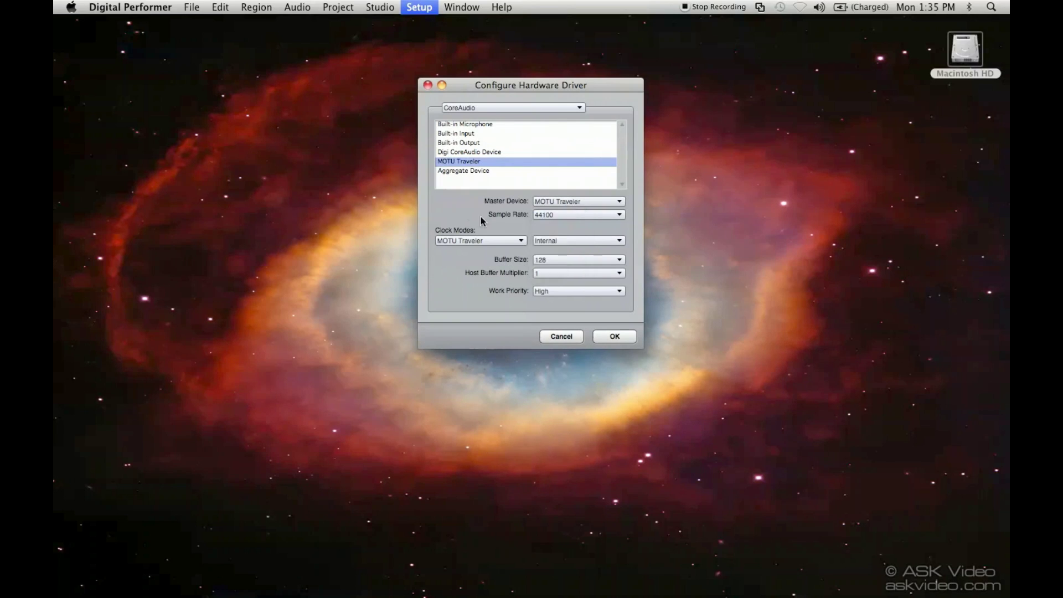
pyautogui.click(495, 243)
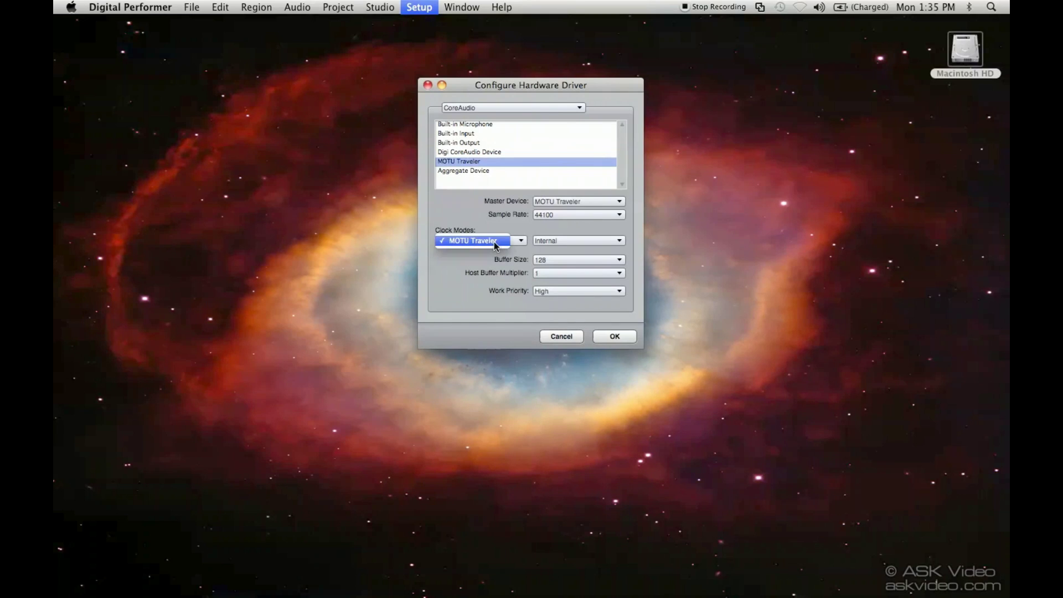
pyautogui.click(496, 246)
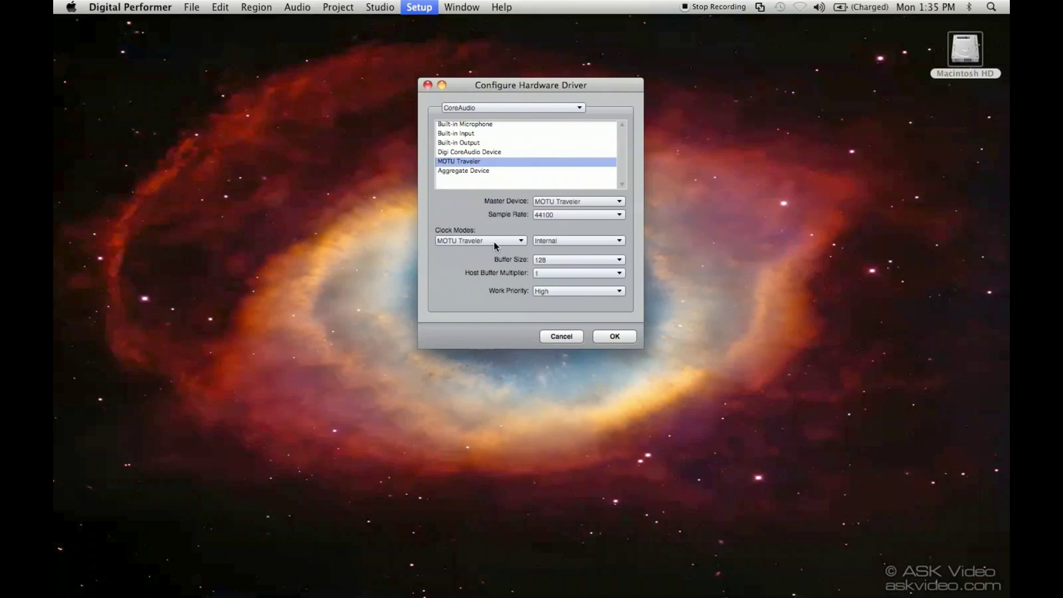
pyautogui.click(567, 243)
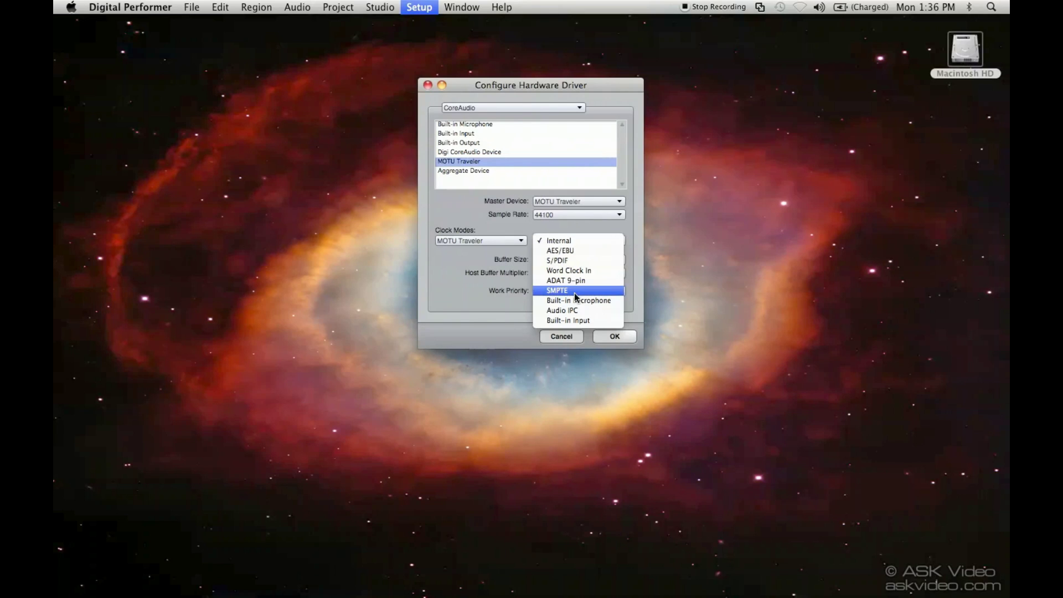
# - Leave the MOTU Traveler clock source on Internal
pyautogui.click(584, 239)
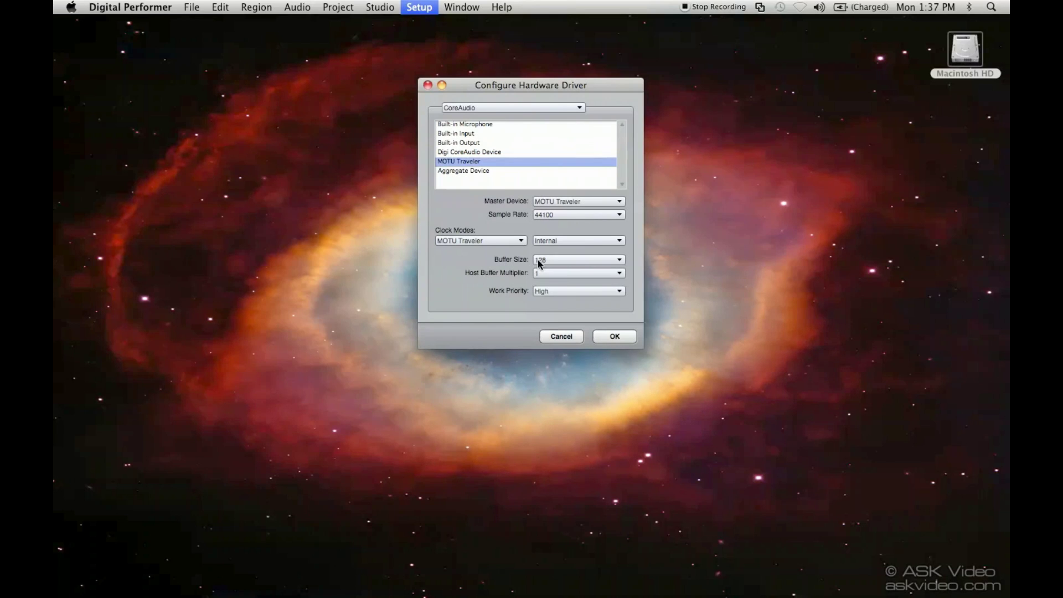
pyautogui.click(538, 263)
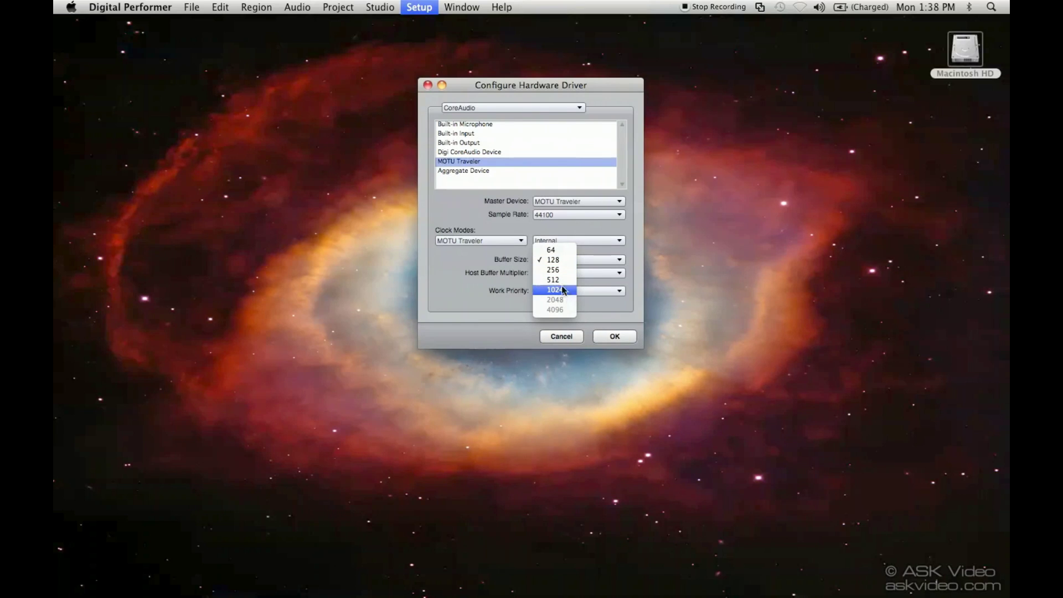
pyautogui.click(495, 268)
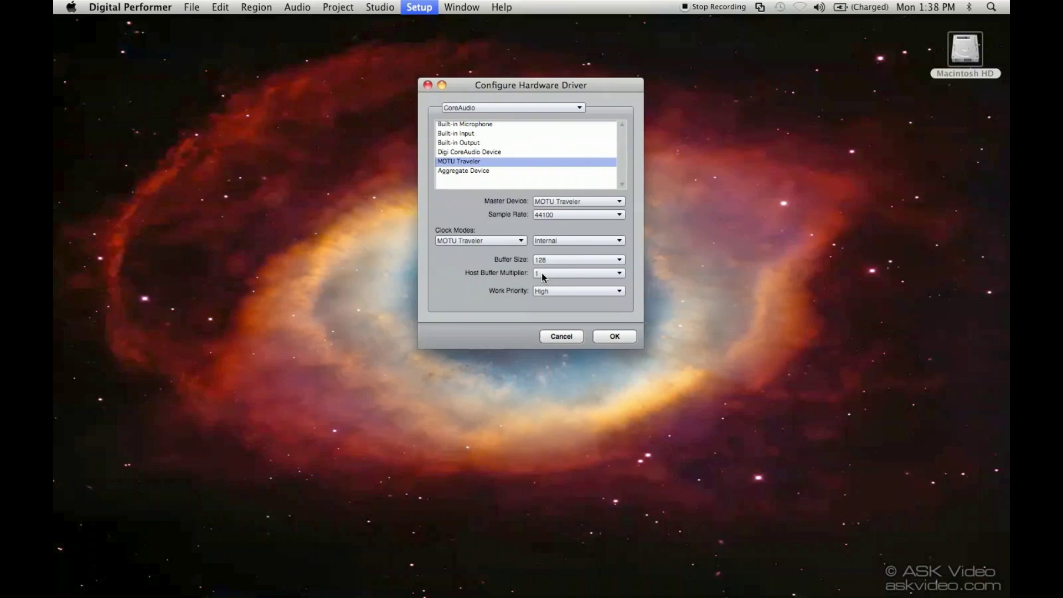
pyautogui.click(542, 274)
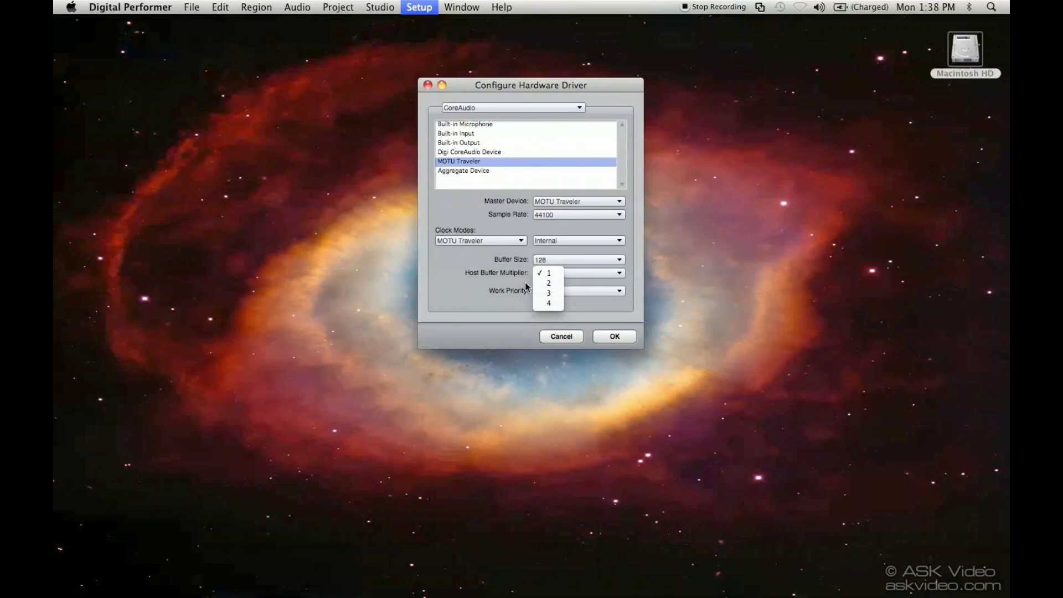
pyautogui.click(482, 267)
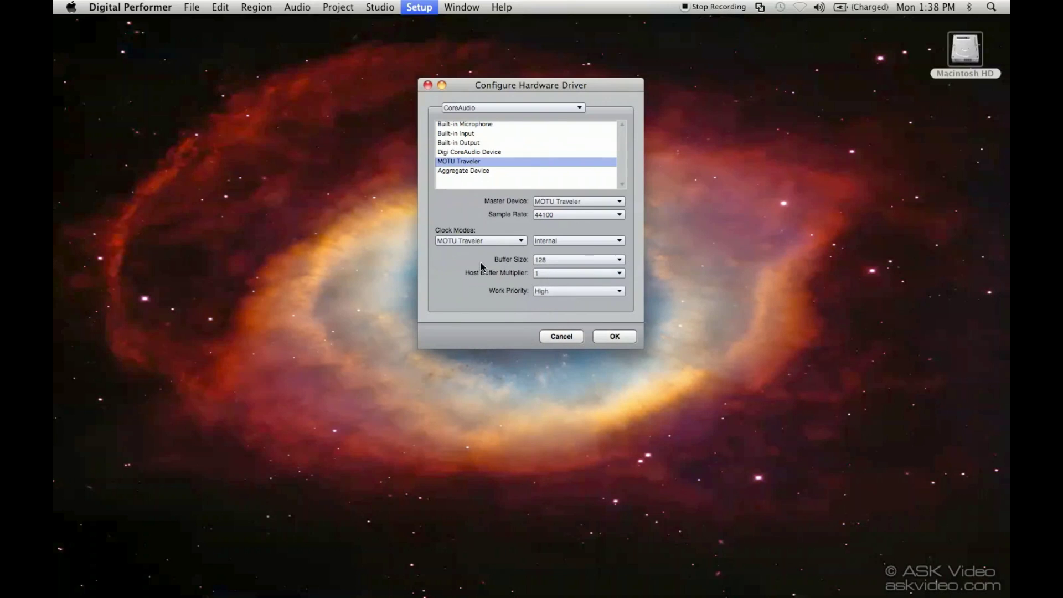
# - Keep Work Priority at High and confirm the MOTU Traveler hardware driver settings
pyautogui.click(544, 294)
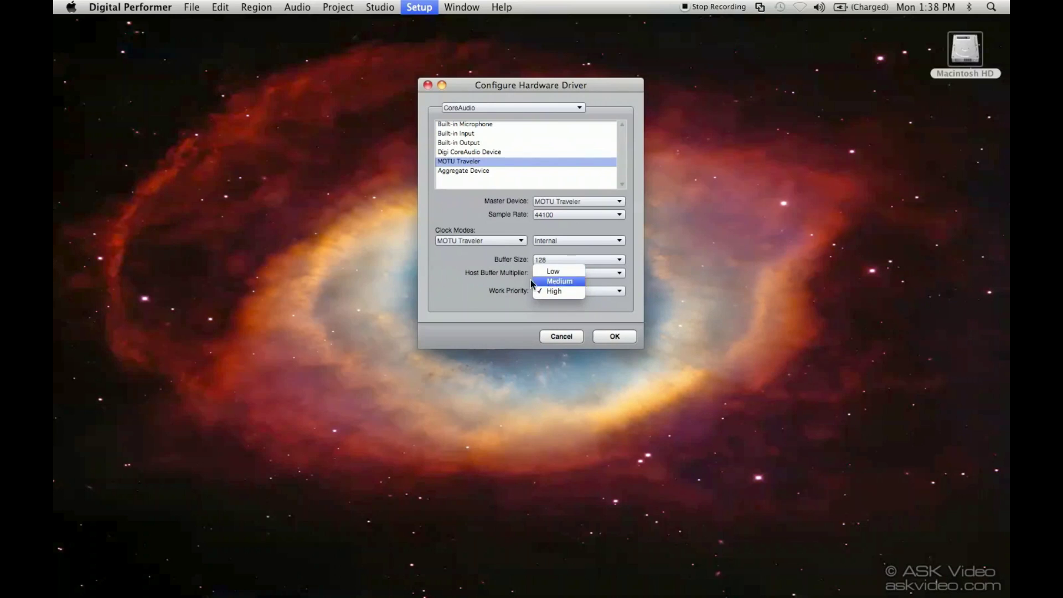
pyautogui.click(486, 291)
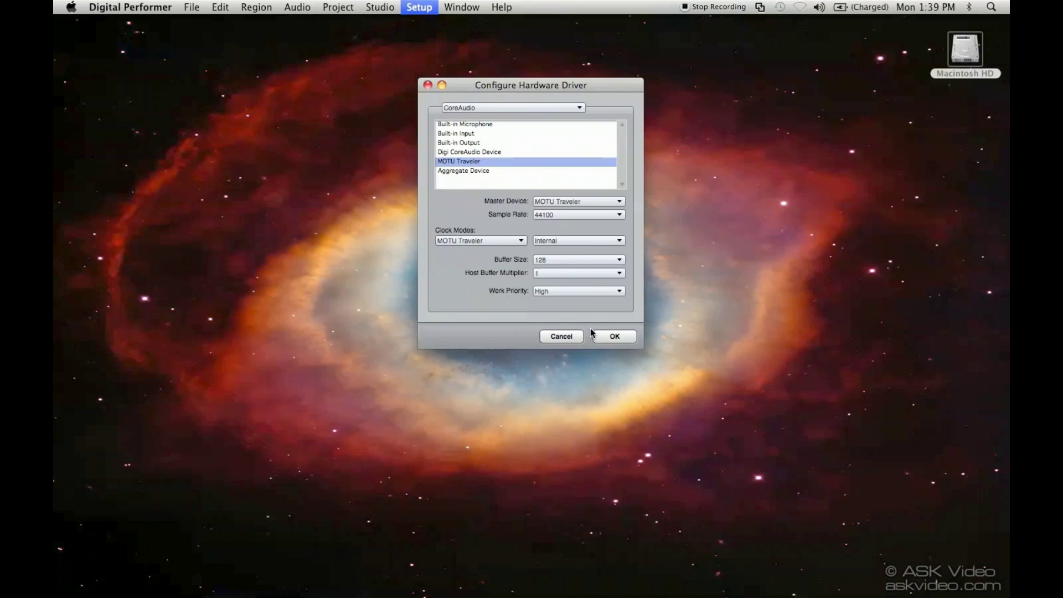
pyautogui.click(614, 337)
pyautogui.click(421, 6)
# - Open Configure Studio Settings from Setup > Configure Audio System
pyautogui.moveTo(488, 270)
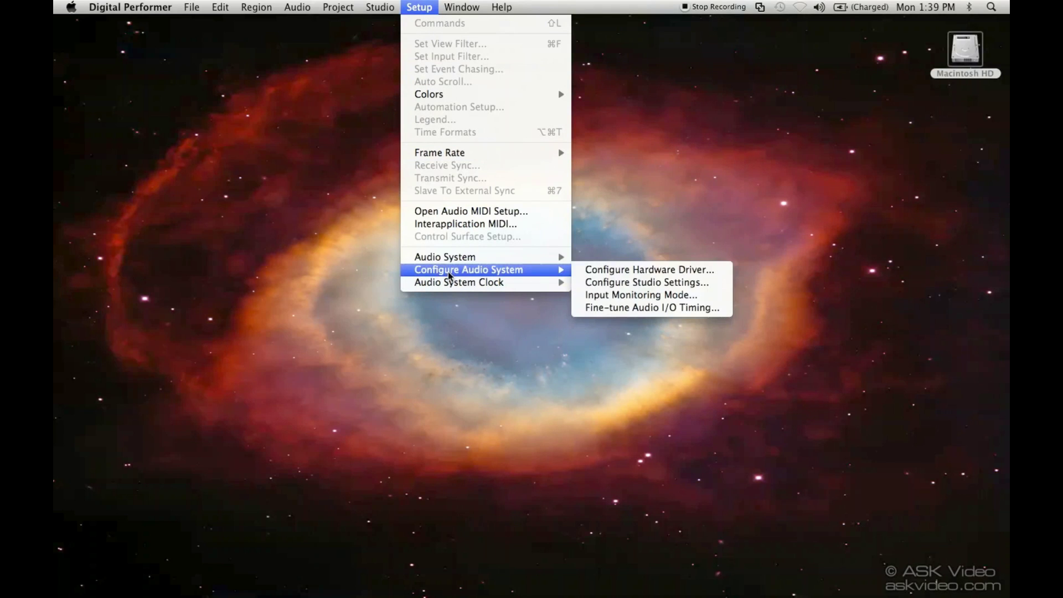
pyautogui.click(638, 287)
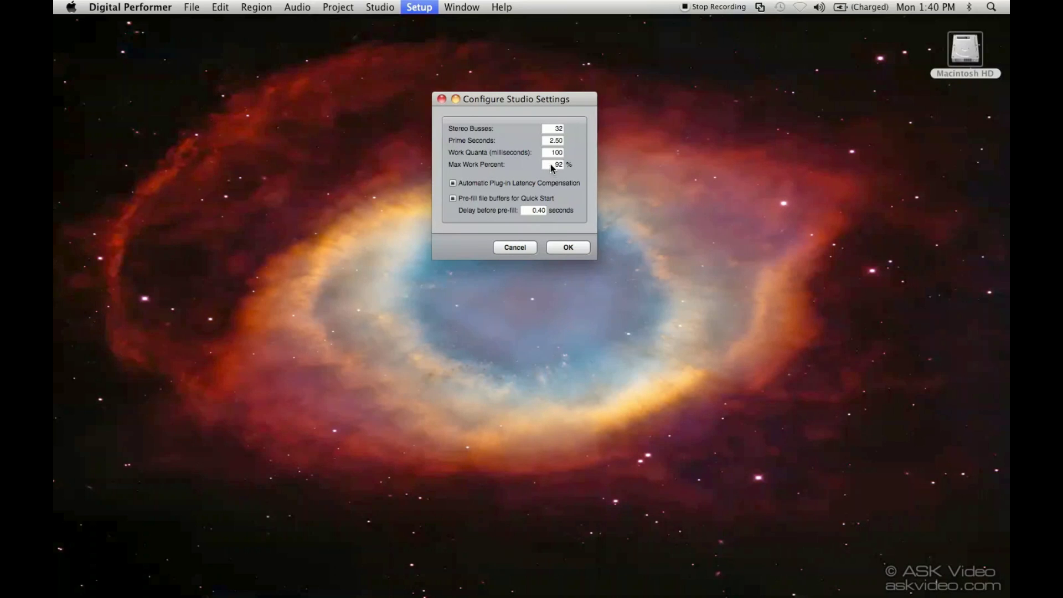
# - Change Max Work Percent from 92 to 85 and confirm the studio settings
pyautogui.moveTo(550, 164); pyautogui.dragTo(564, 164)
pyautogui.write('85')
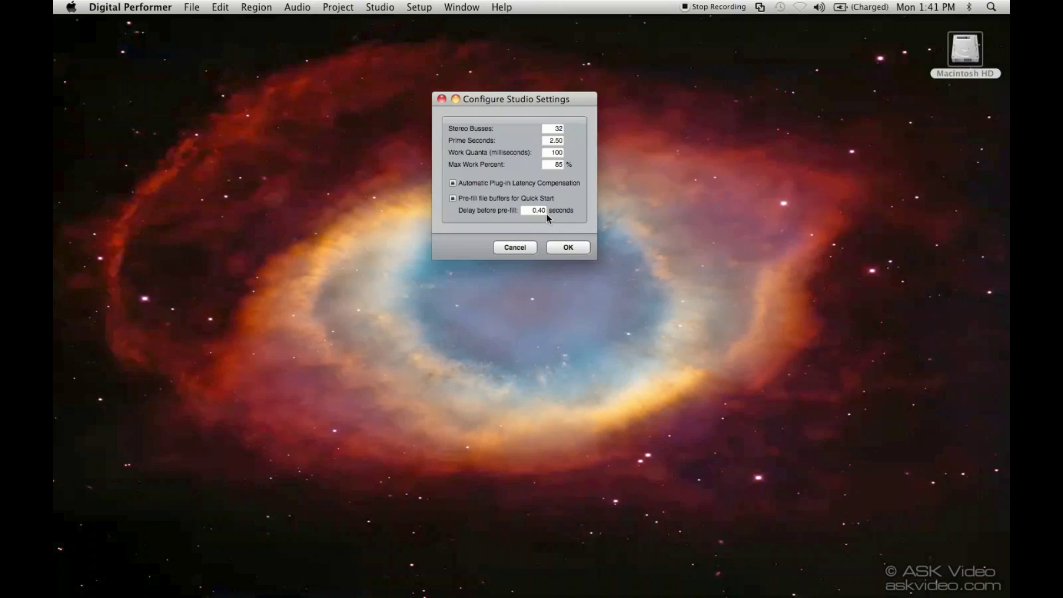
pyautogui.click(572, 249)
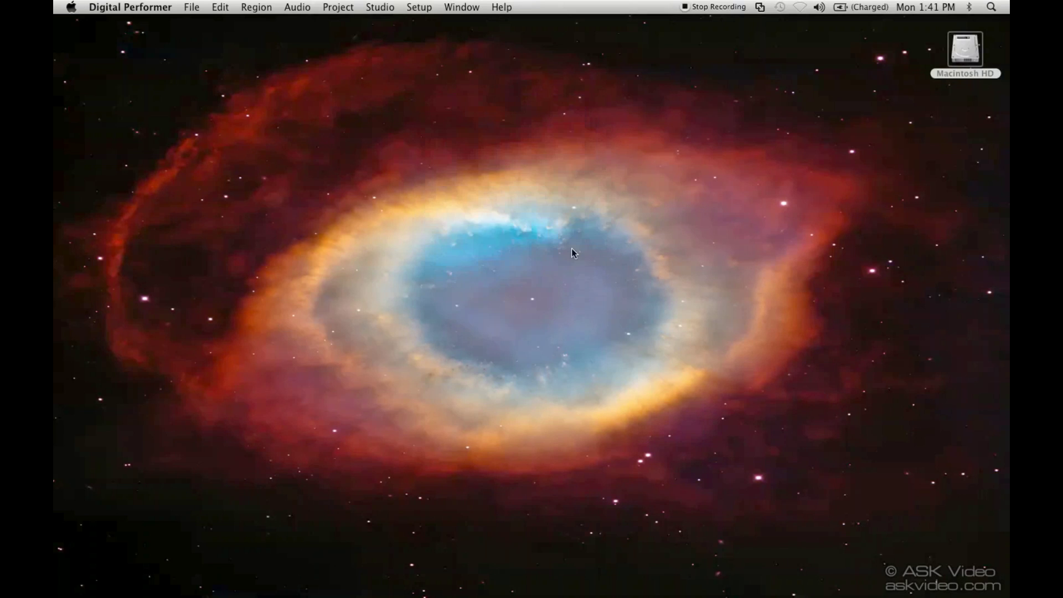
# - Confirm Input Monitoring Mode stays on 'Monitor record-enabled tracks through effects'
pyautogui.click(418, 6)
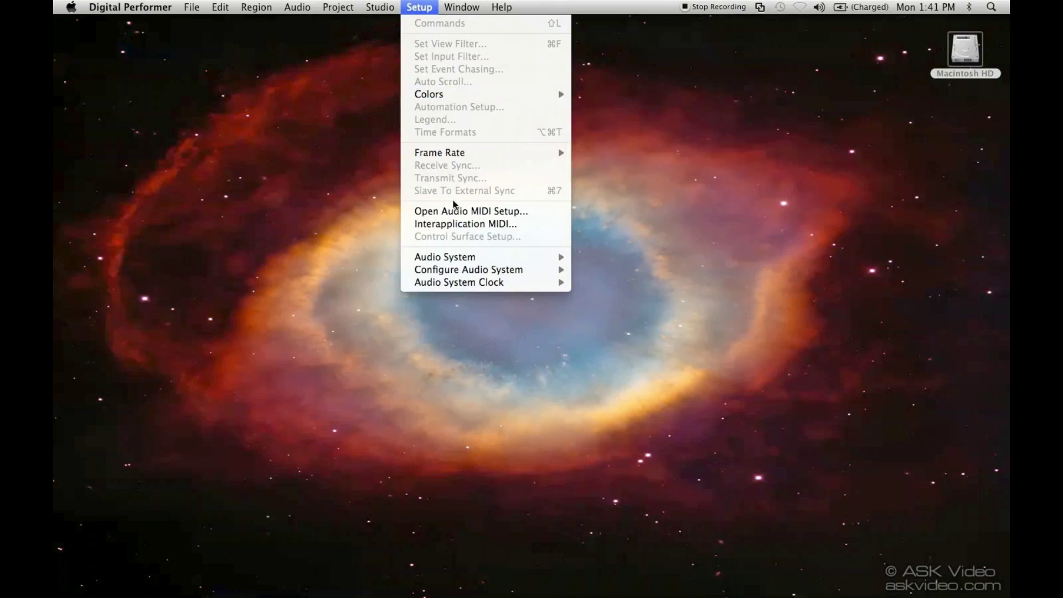
pyautogui.moveTo(453, 269)
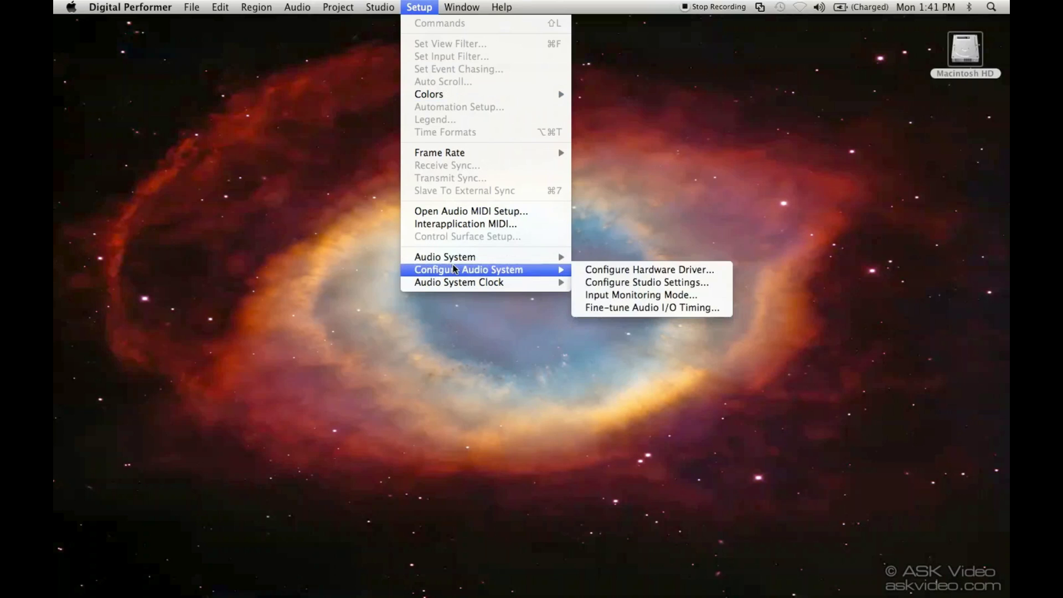
pyautogui.click(596, 299)
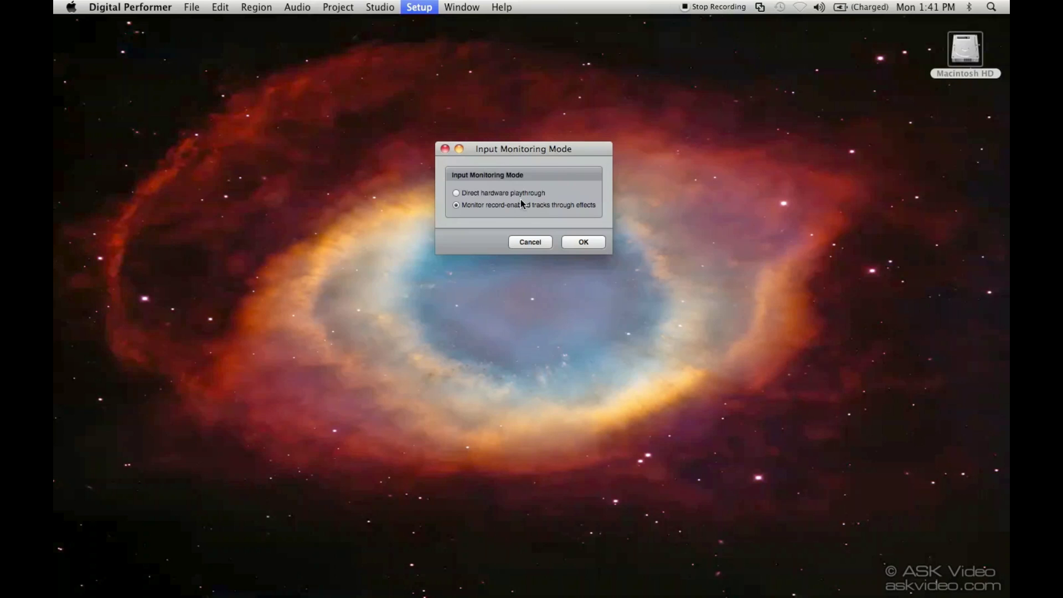
pyautogui.click(586, 242)
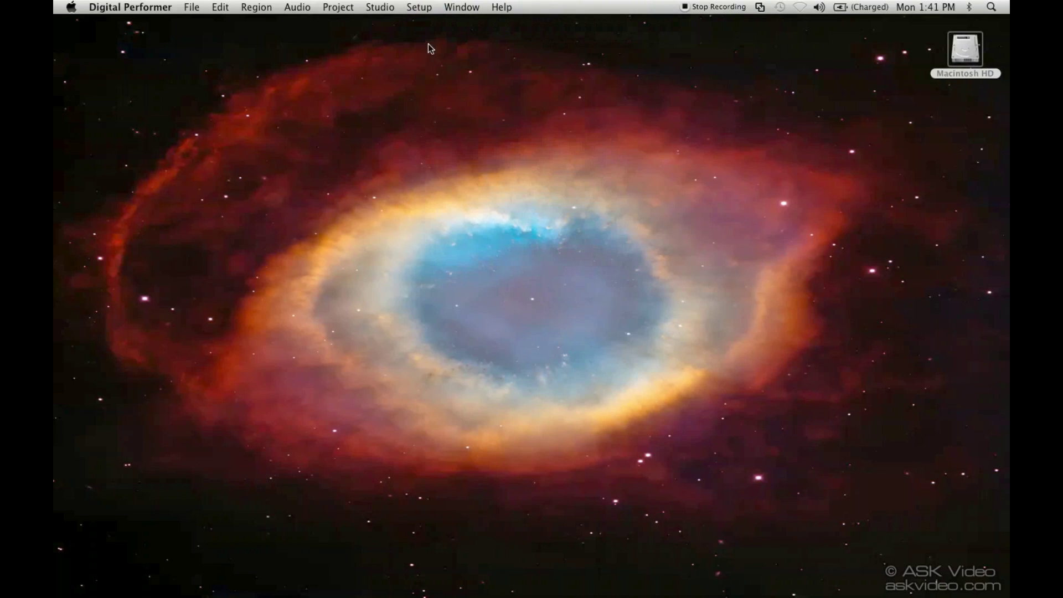
# - Confirm Fine-tune Audio I/O Timing with playback and recording offsets left at 0 samples
pyautogui.click(418, 8)
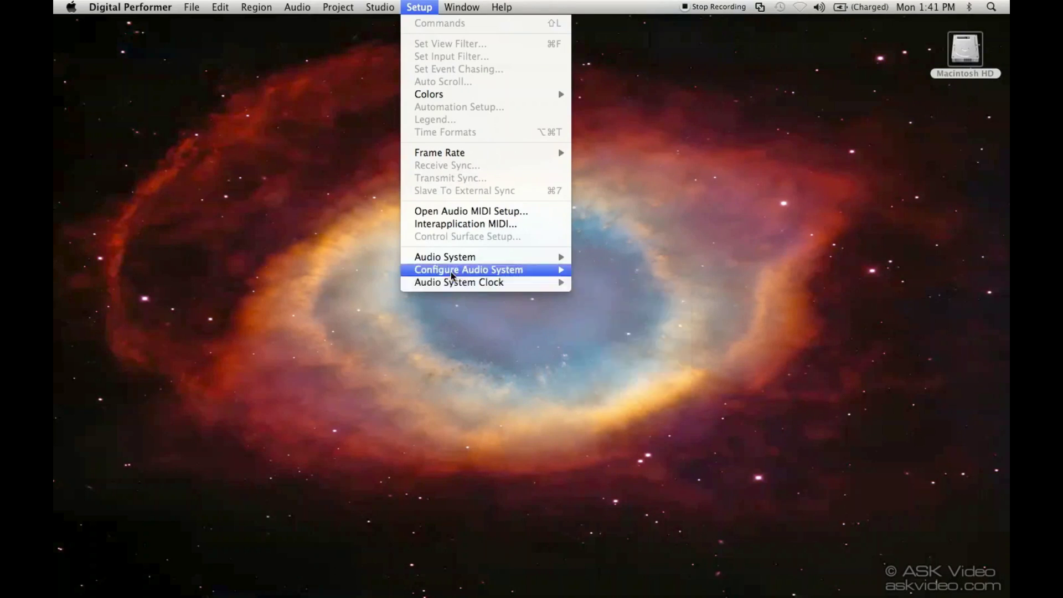
pyautogui.moveTo(452, 270)
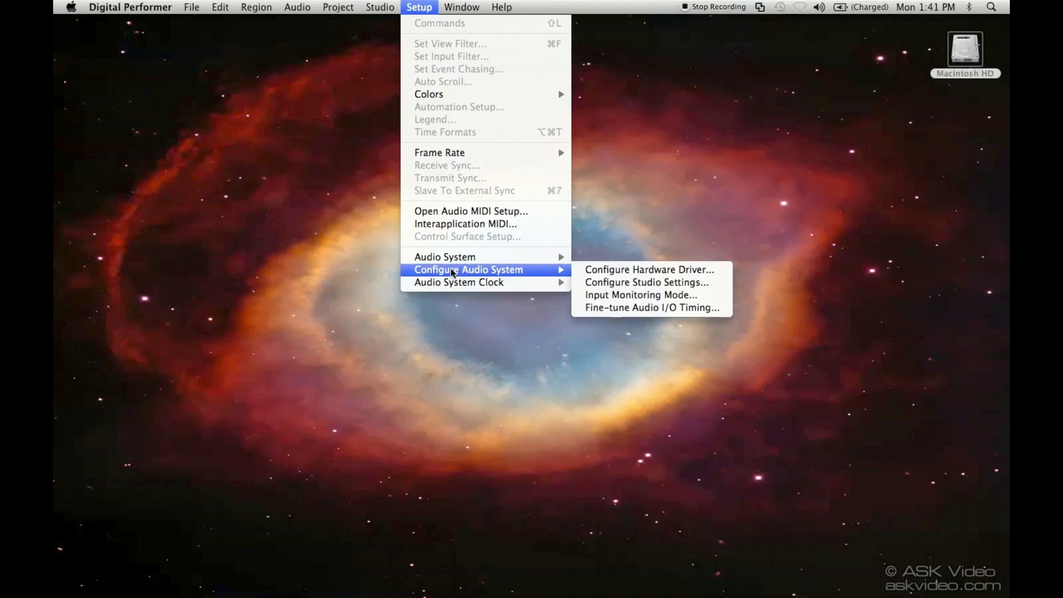
pyautogui.click(601, 311)
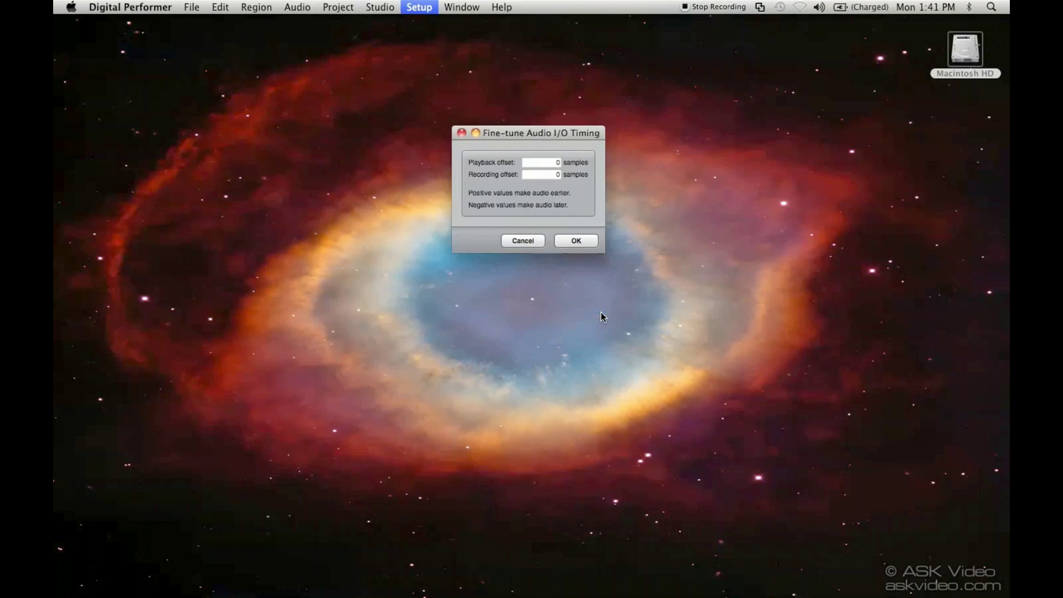
pyautogui.click(576, 241)
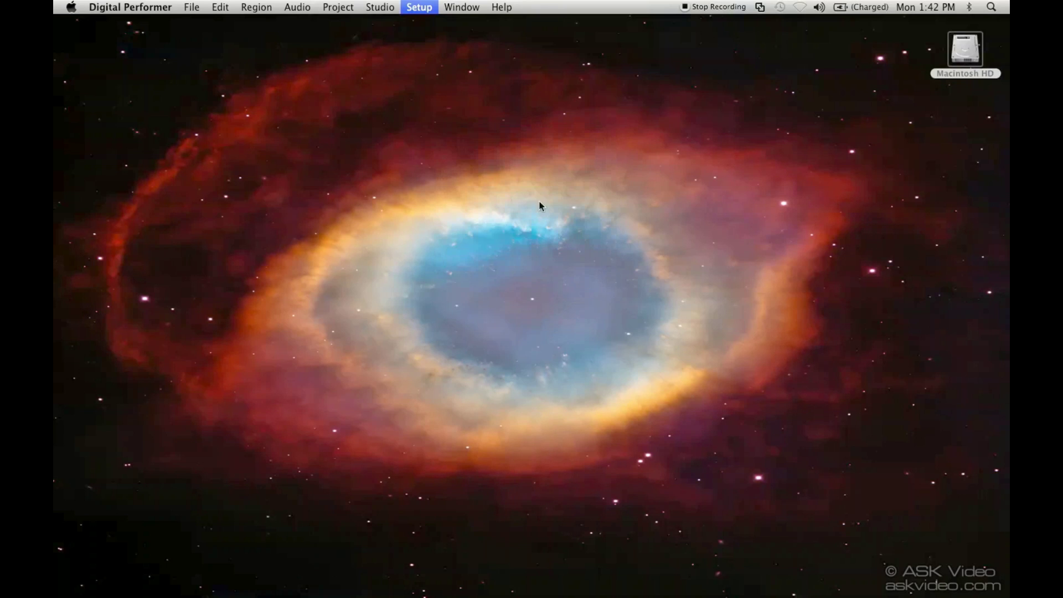
# - Show the Audio System Clock submenu from the Setup menu, with Internal as the current source
pyautogui.click(419, 6)
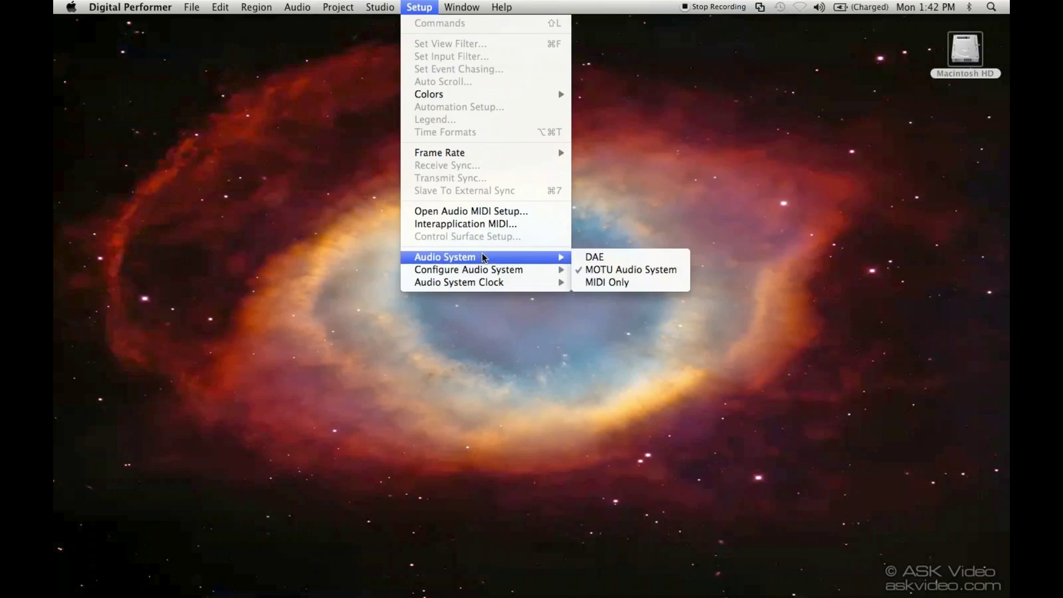
pyautogui.moveTo(484, 277)
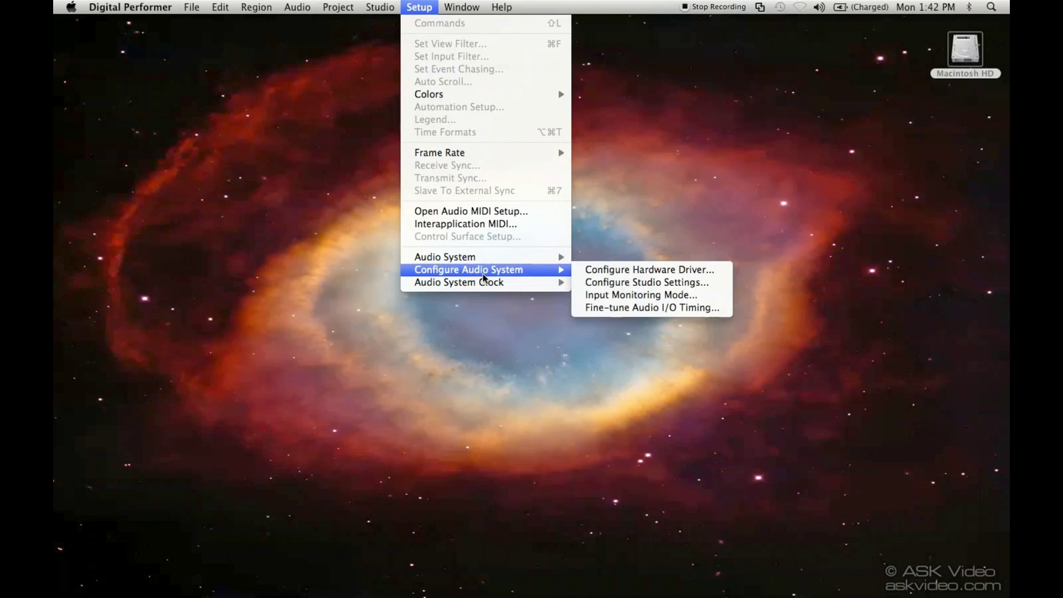